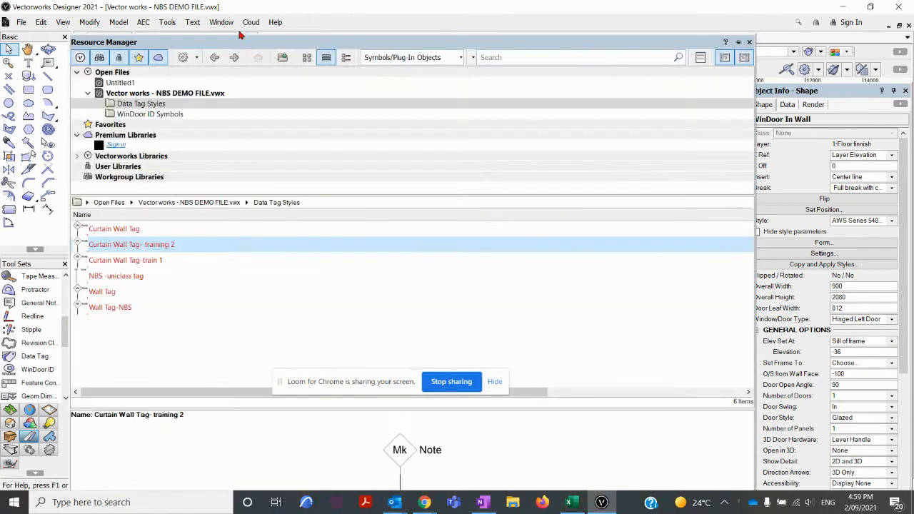
Step: Open the NBS Chorus web palette for the NBS DEMO FILE drawing
left_click(222, 23)
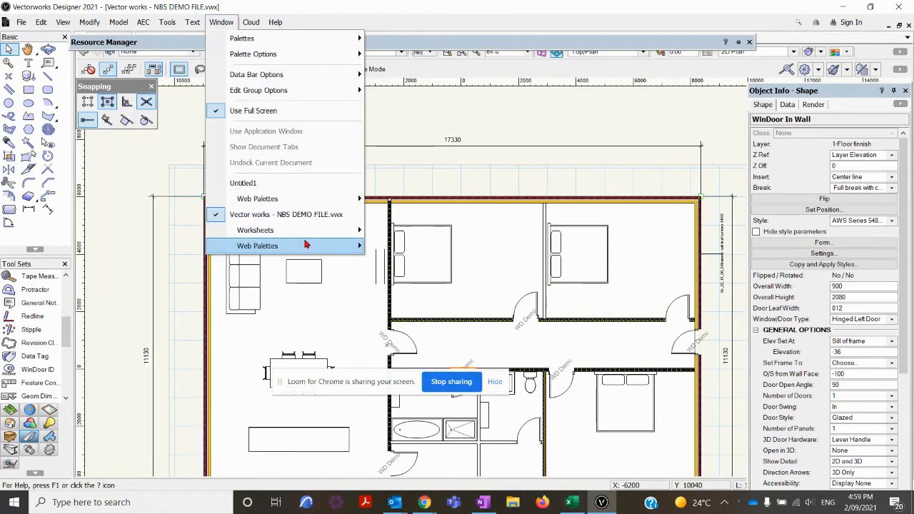
mouse_move(308, 247)
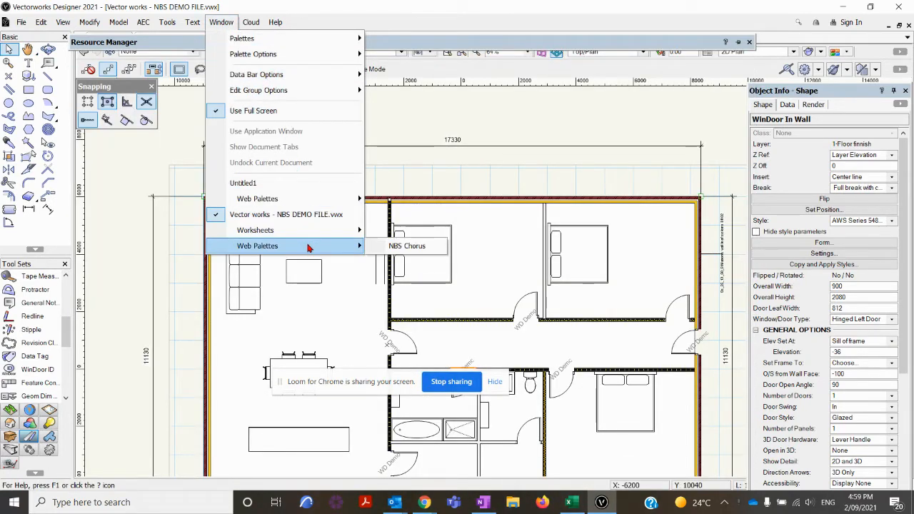
left_click(411, 247)
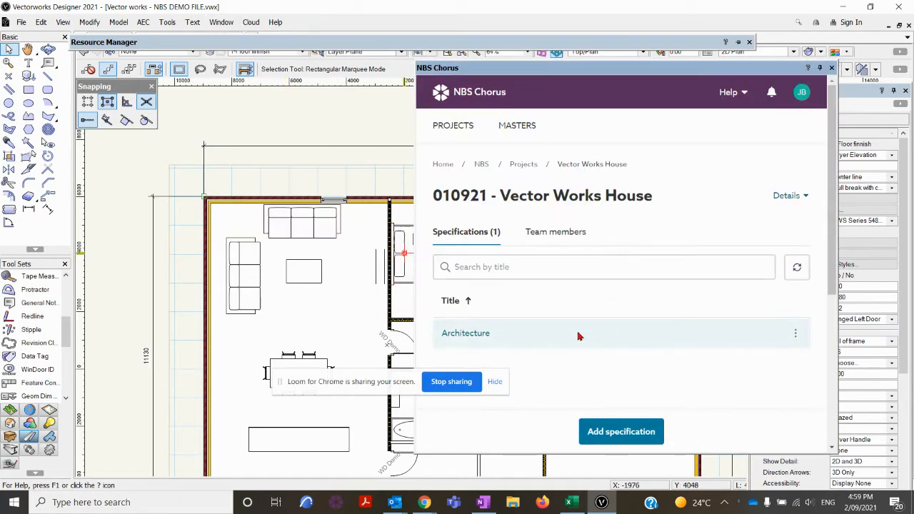
Step: Search the NBS Chorus projects for "vector" and open the Vector Works House project
left_click(518, 169)
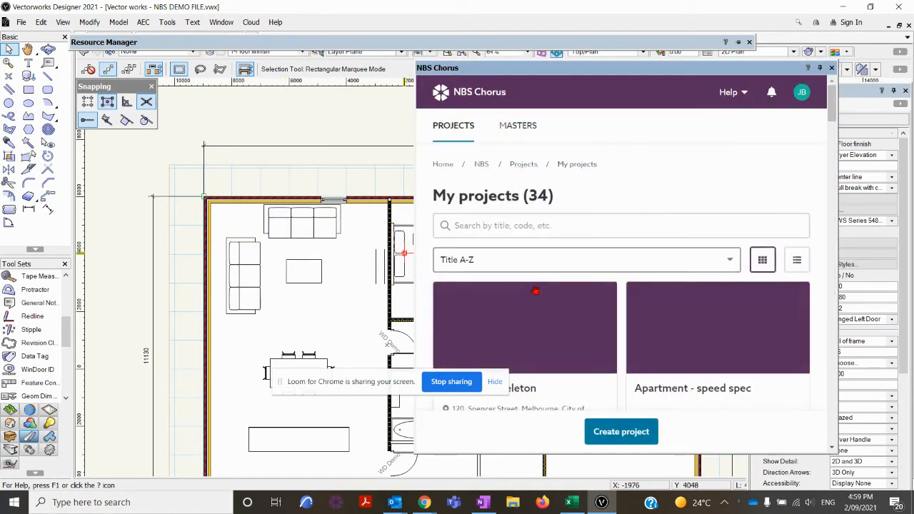
scroll(536, 290, "down", 1)
left_click(497, 168)
type("v")
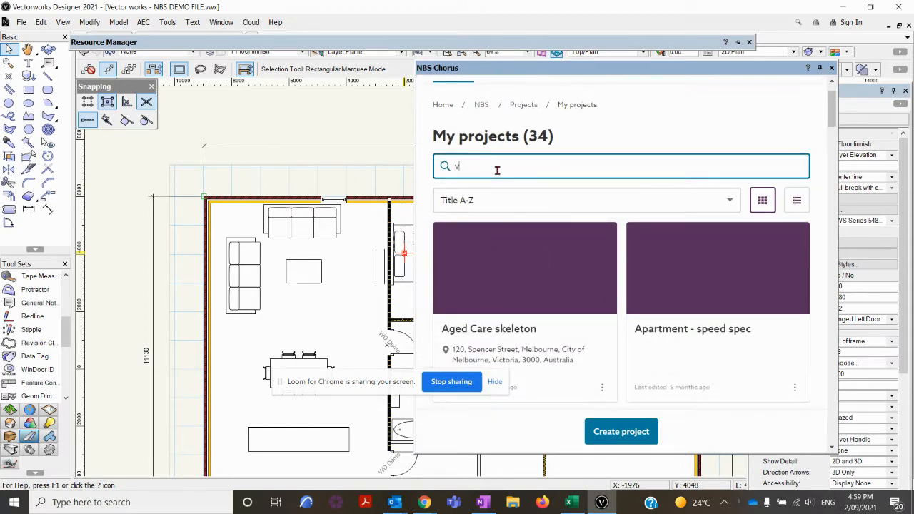
type("ector")
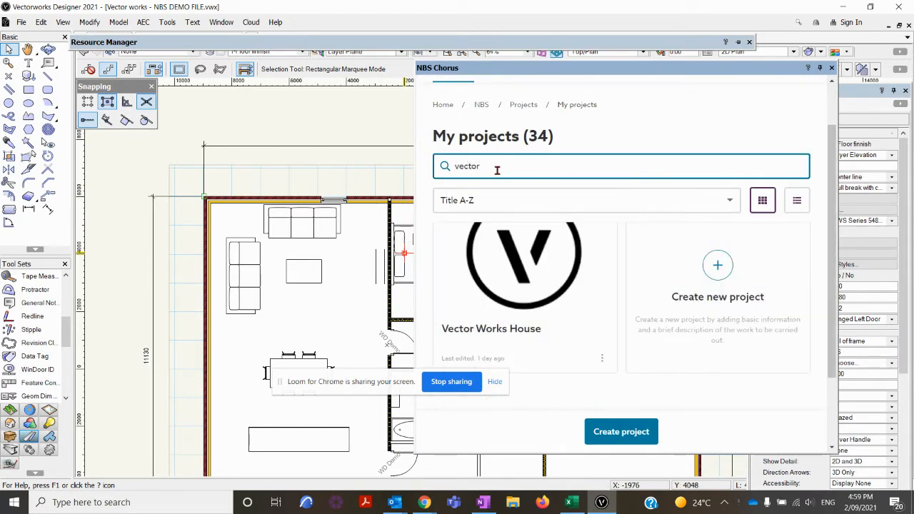
left_click(554, 307)
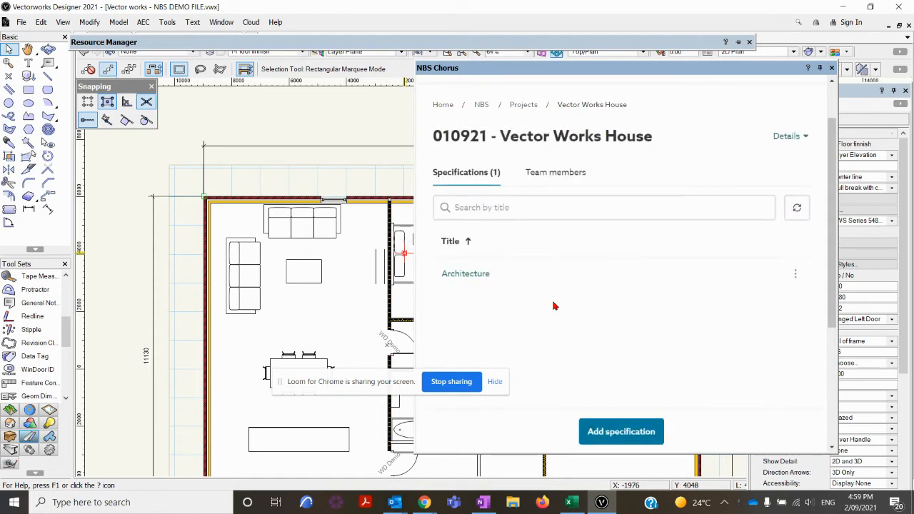
Step: Associate the Architecture specification with the Vector works - NBS DEMO FILE model
left_click(796, 277)
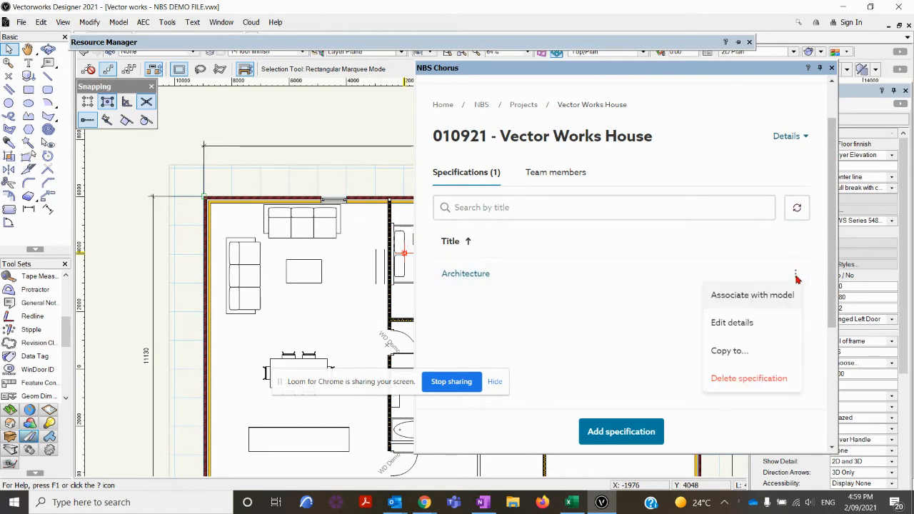
left_click(768, 302)
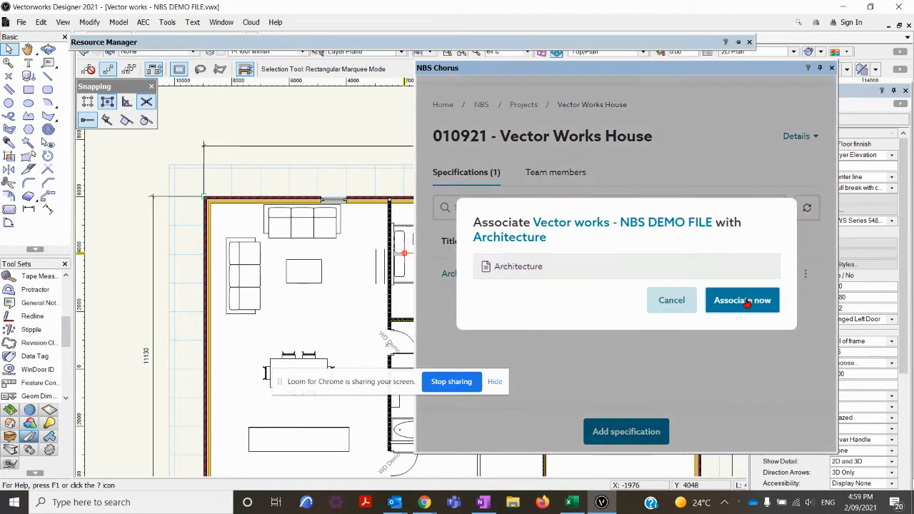
left_click(721, 306)
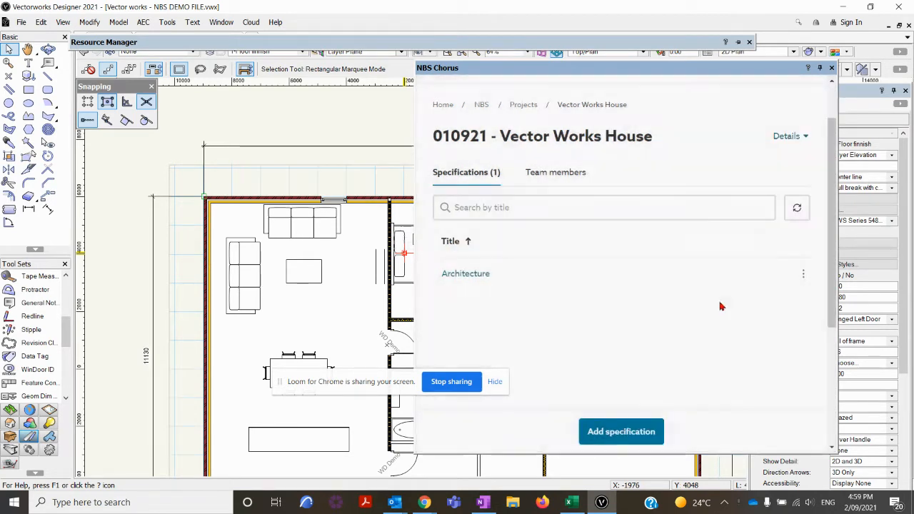
Step: Open the Architecture specification and associate its Door assembly systems AWS content with the selected hinged door
left_click(478, 274)
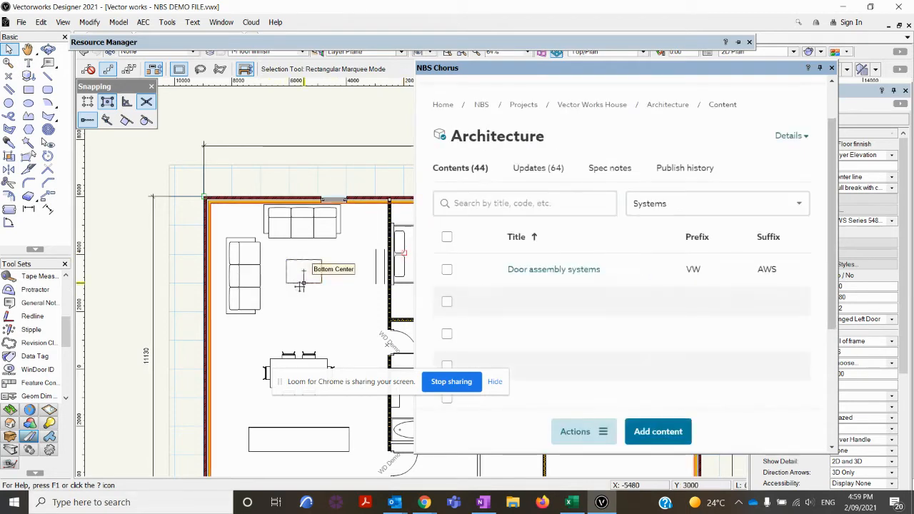
scroll(321, 272, "down", 4)
middle_click_drag(318, 319, 203, 254)
scroll(248, 268, "up", 3)
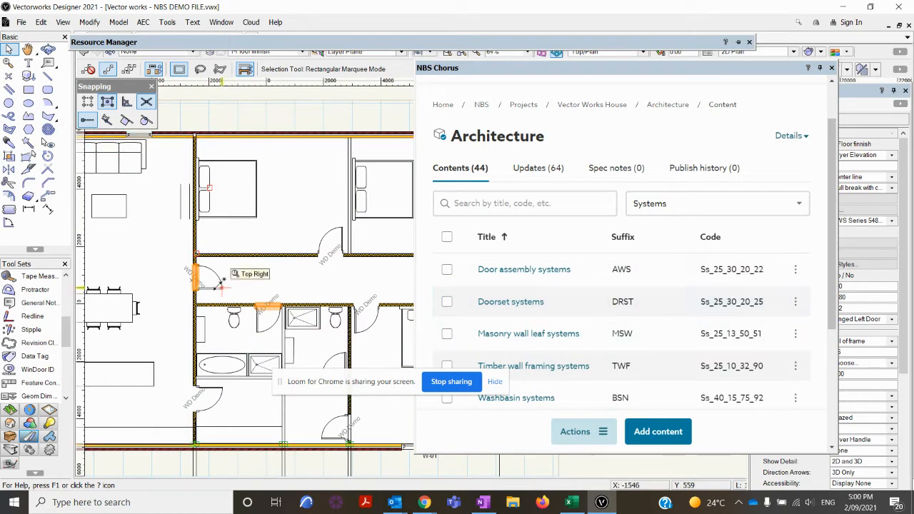
scroll(311, 296, "up", 3)
middle_click_drag(341, 277, 260, 284)
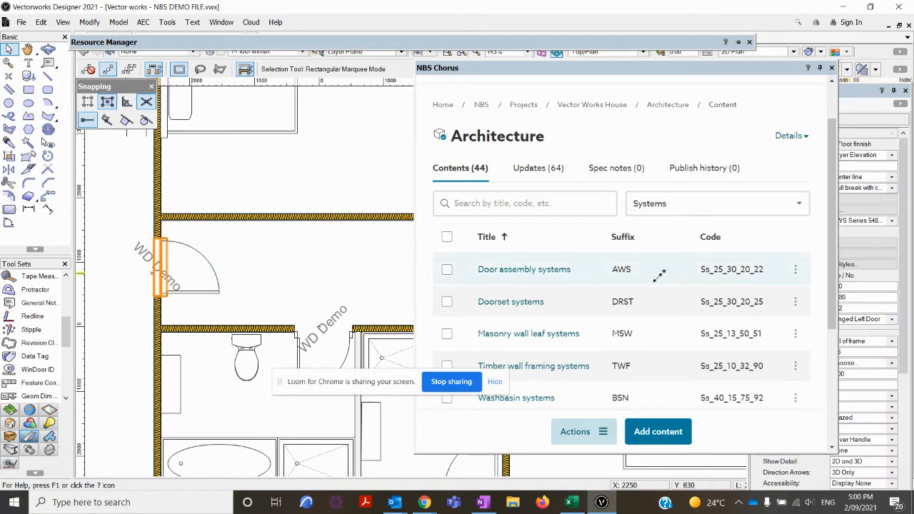
left_click(795, 273)
left_click(776, 291)
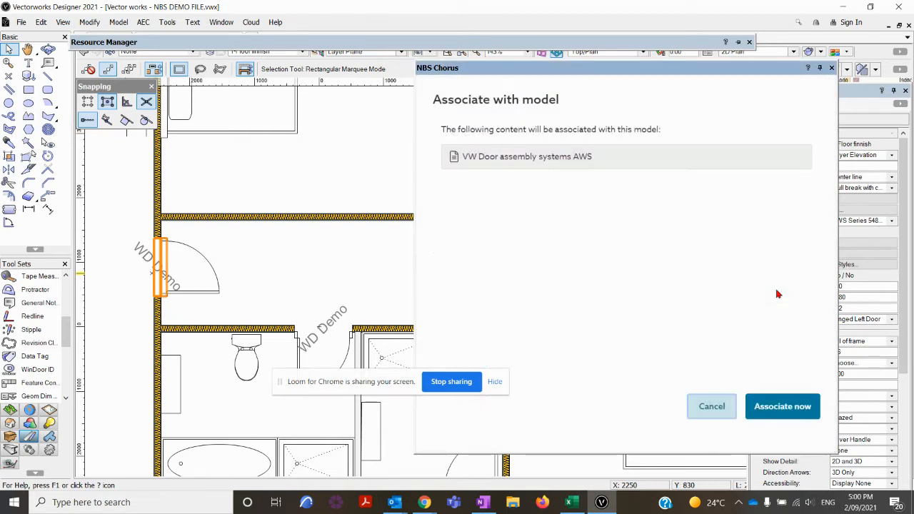
left_click(804, 408)
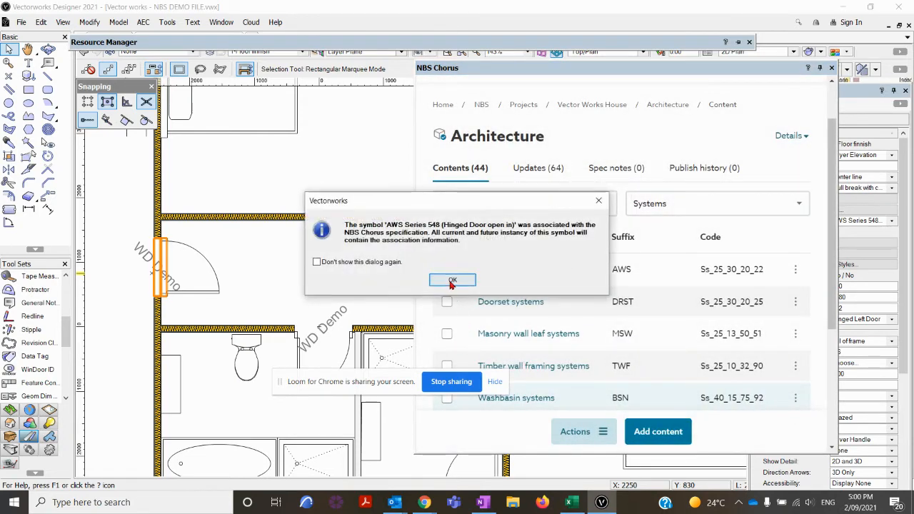
left_click(452, 281)
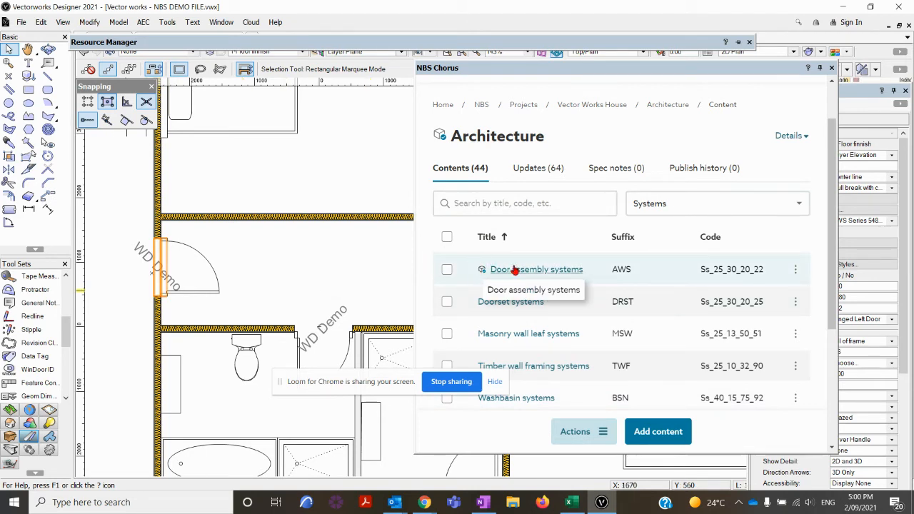
Step: Activate the Data Tag tool beside the hinged door leading off the living area
scroll(514, 271, "down", 1)
scroll(319, 269, "down", 2)
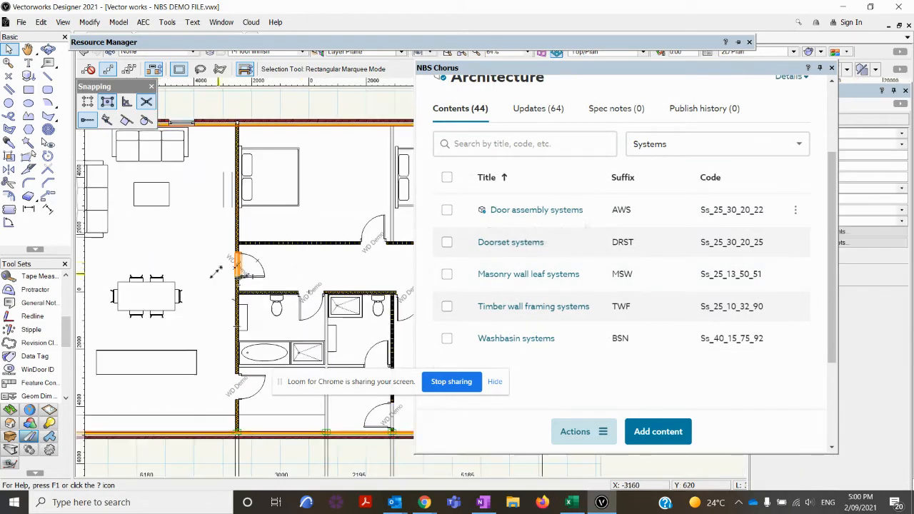
middle_click_drag(202, 273, 262, 277)
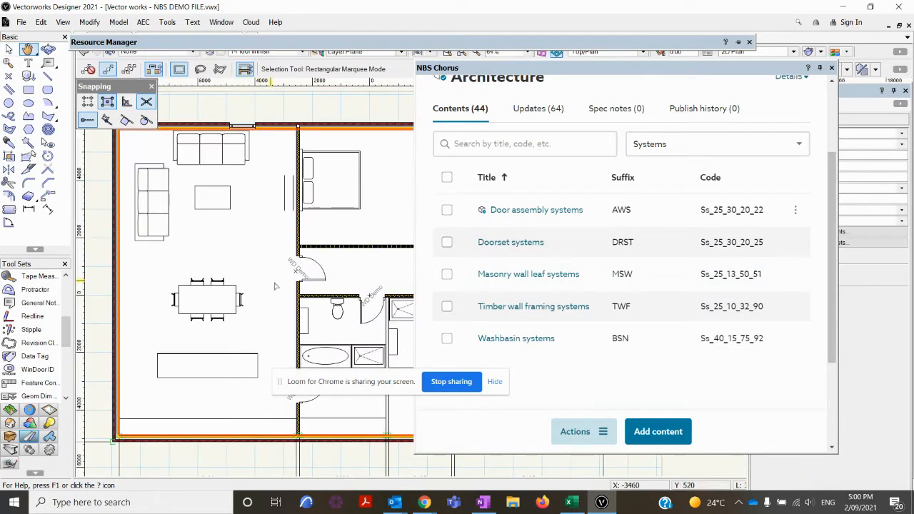
left_click(39, 356)
scroll(246, 271, "up", 2)
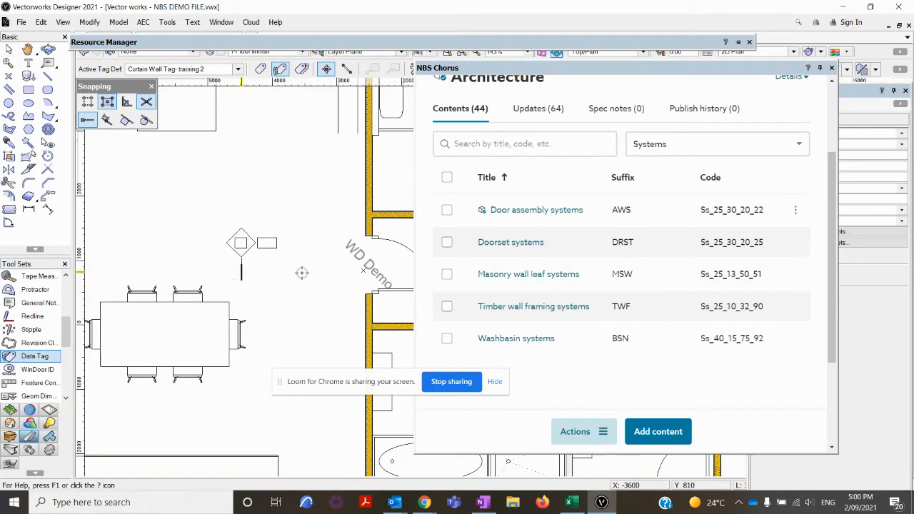
middle_click_drag(302, 272, 243, 270)
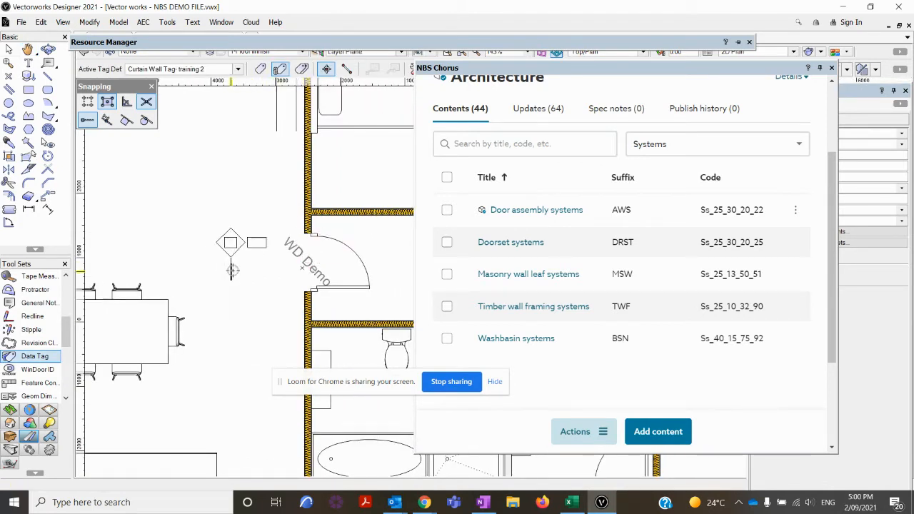
left_click(97, 346)
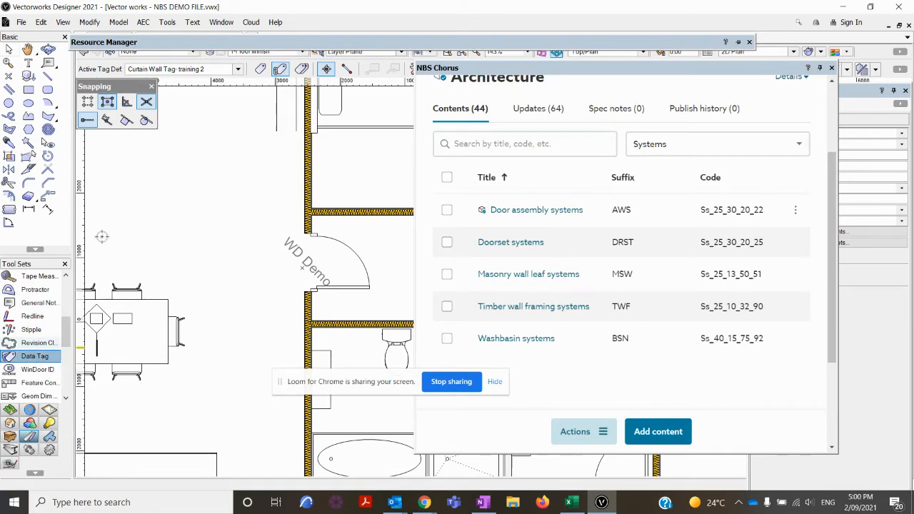
Step: Open the plug-in object style options of Curtain Wall Tag- training 2 and enter its tag layout for editing
mouse_move(241, 44)
left_click_drag(241, 43, 376, 43)
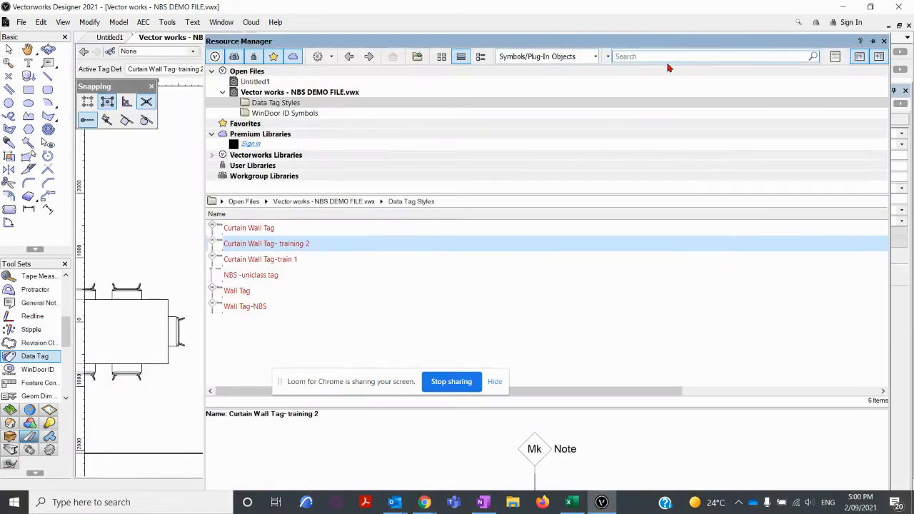
right_click(273, 248)
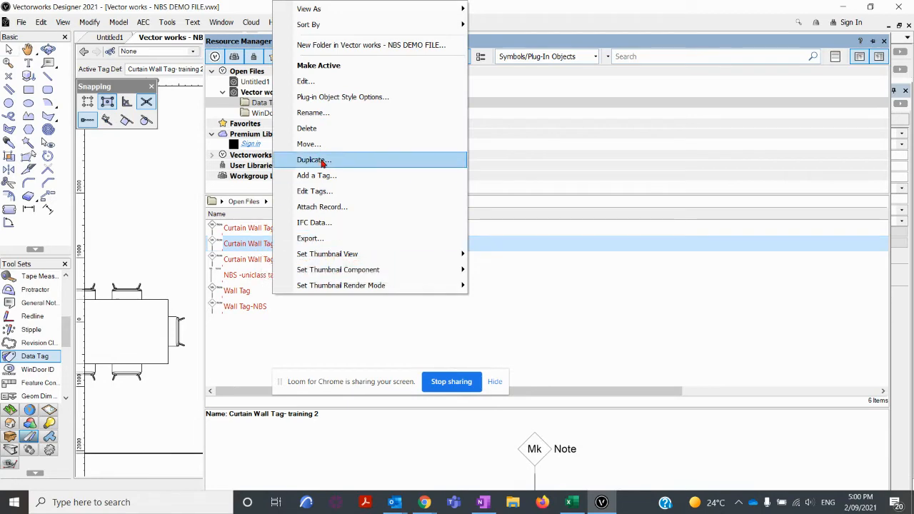
left_click(321, 96)
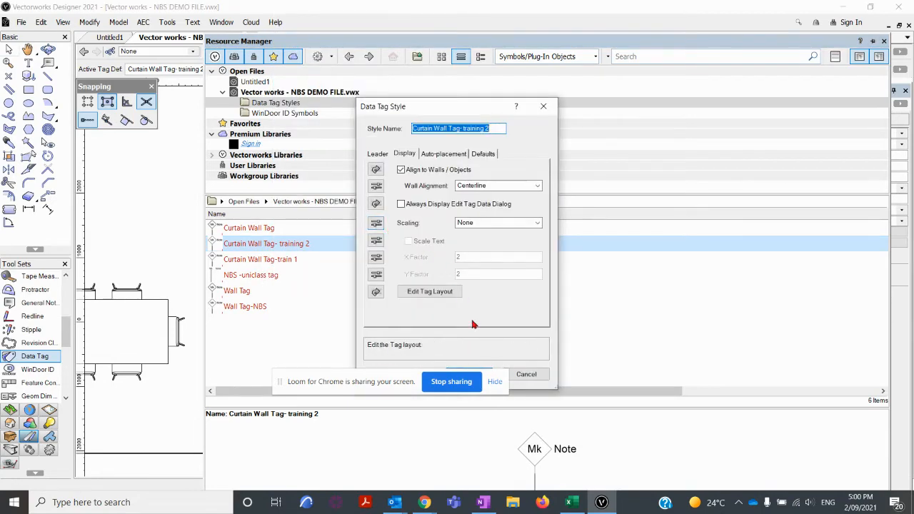
left_click_drag(474, 108, 505, 33)
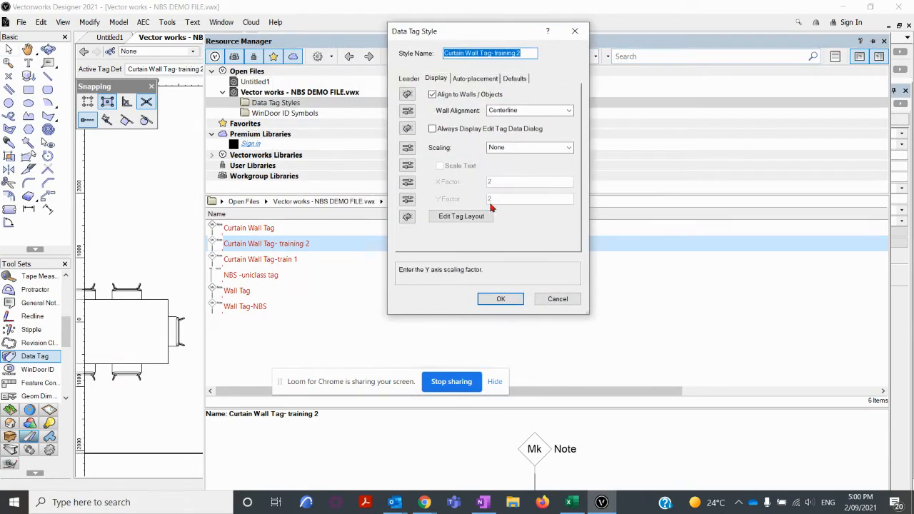
left_click(461, 217)
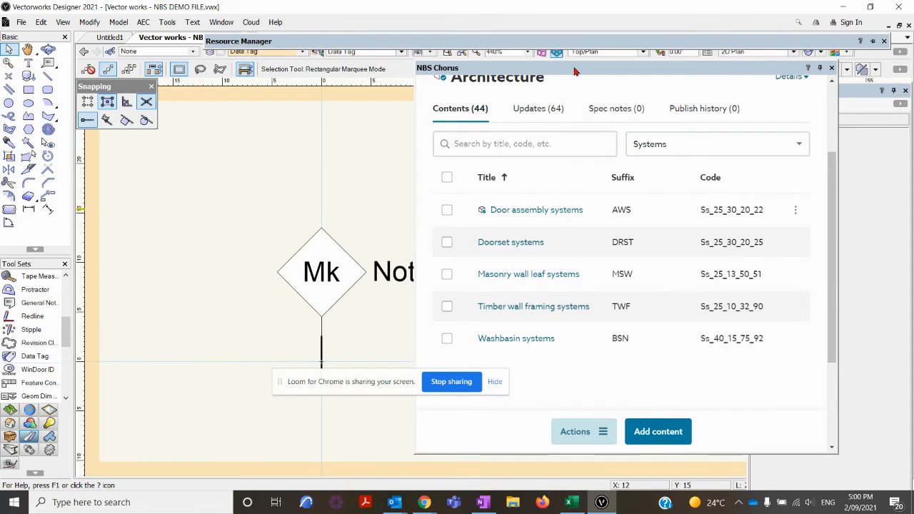
Step: Collapse the NBS Chorus palette so the tag layout is unobstructed
left_click_drag(575, 72, 551, 80)
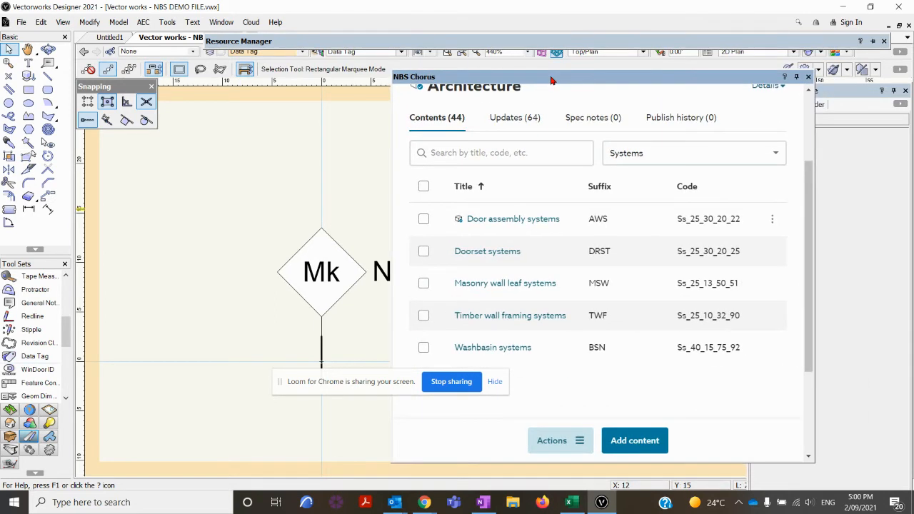
left_click(796, 78)
scroll(499, 237, "down", 1)
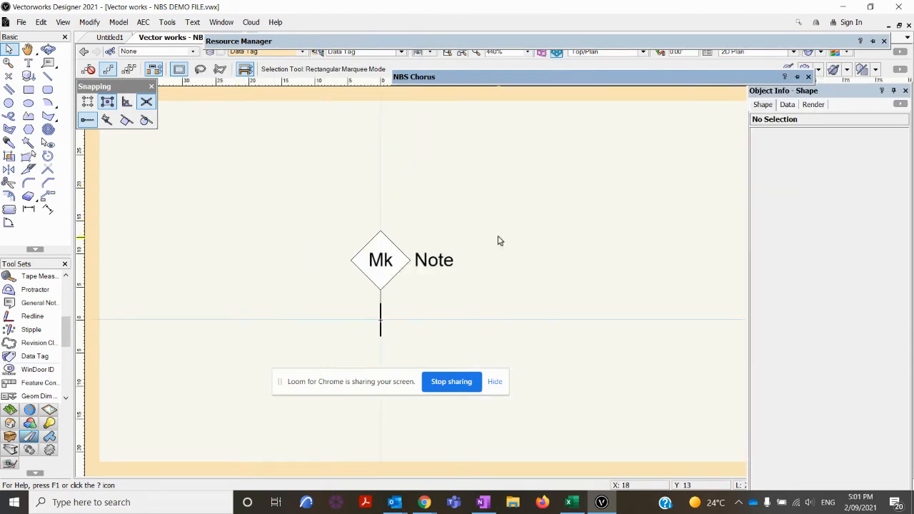
scroll(370, 267, "up", 2)
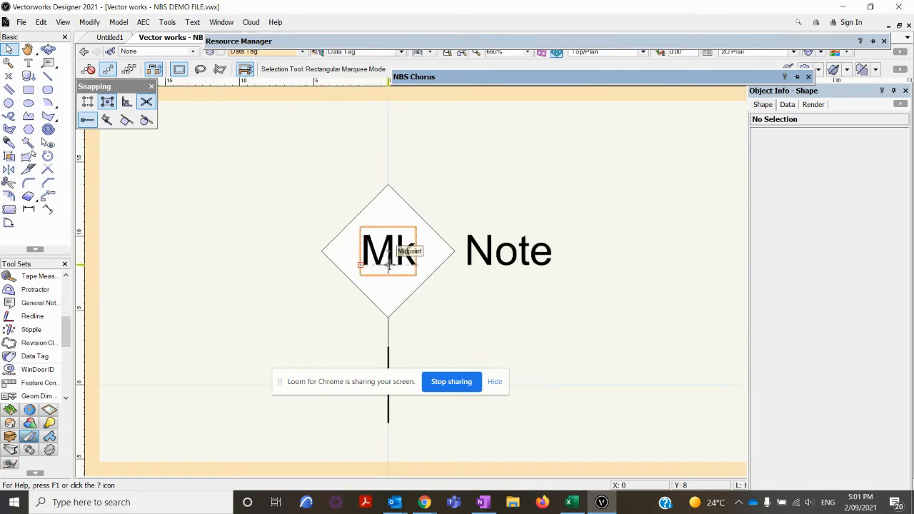
Step: Open the tag field definition of the Mk text and clear its current definition
left_click(406, 250)
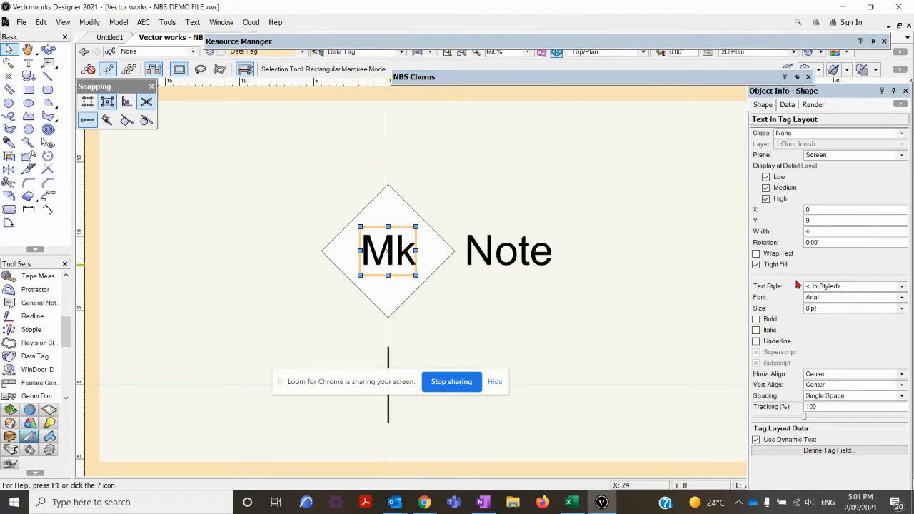
left_click(843, 451)
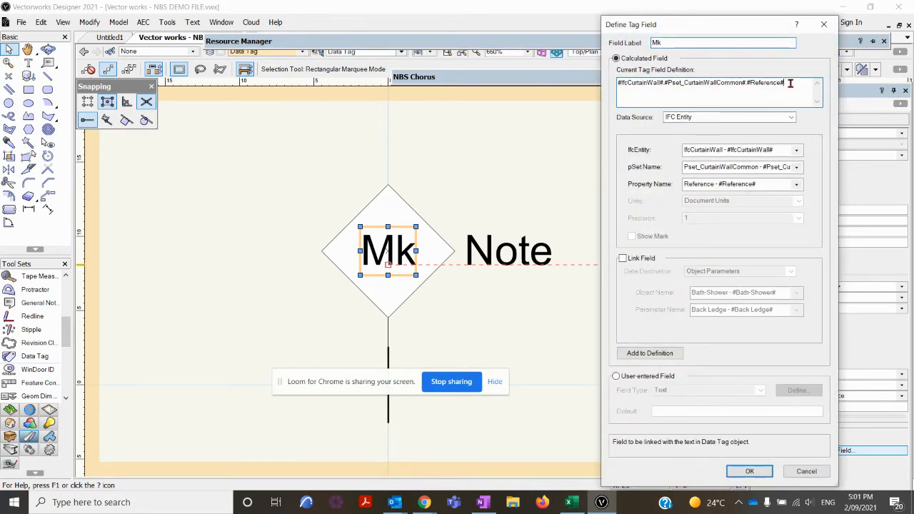
left_click_drag(788, 83, 602, 83)
key("Delete")
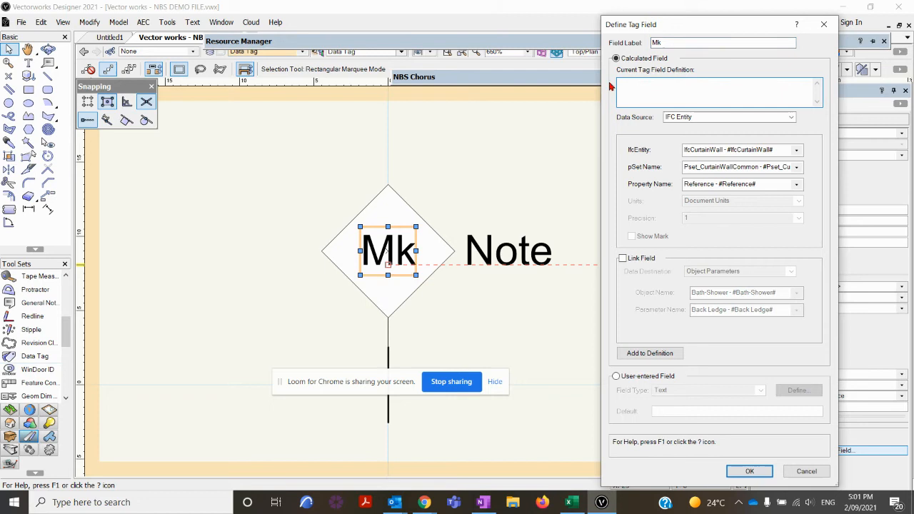
Step: Define the Mk field from the Record Format data source, adding the Code field of NBS Chorus Properties to its definition
left_click(747, 119)
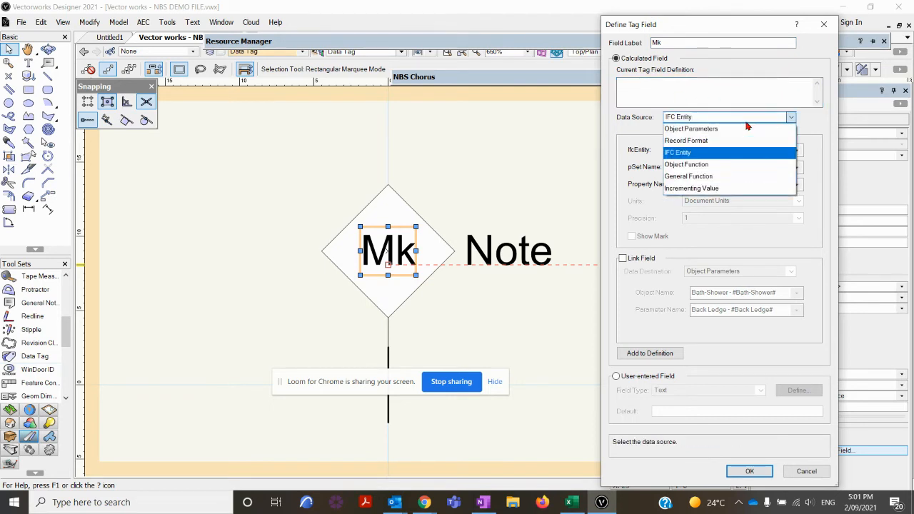
left_click(722, 141)
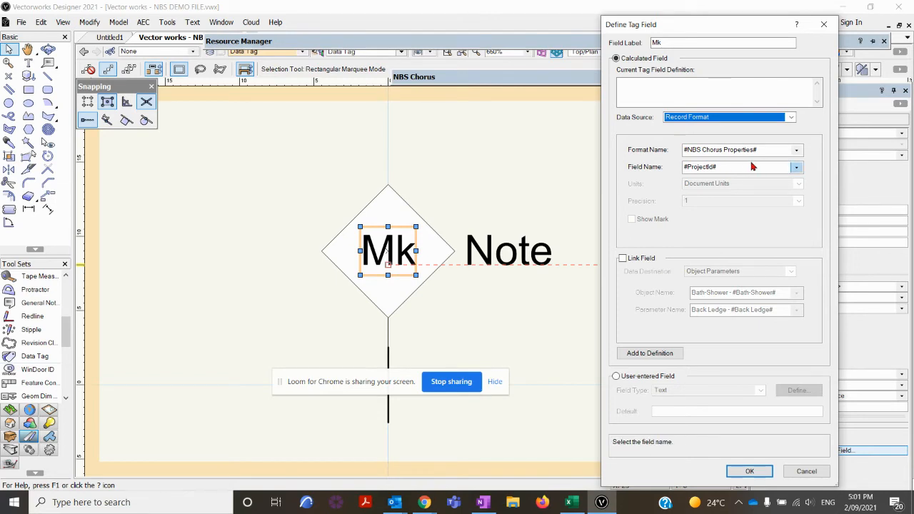
left_click(796, 150)
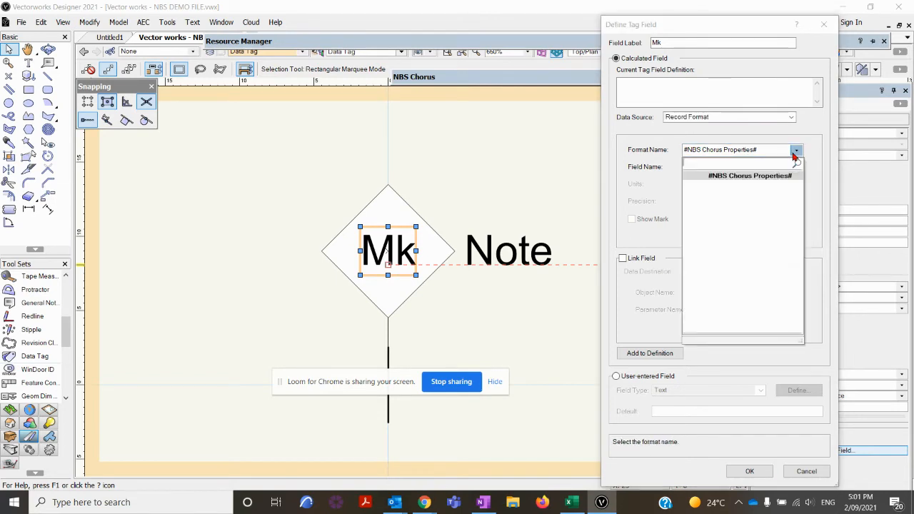
left_click(793, 151)
left_click(795, 150)
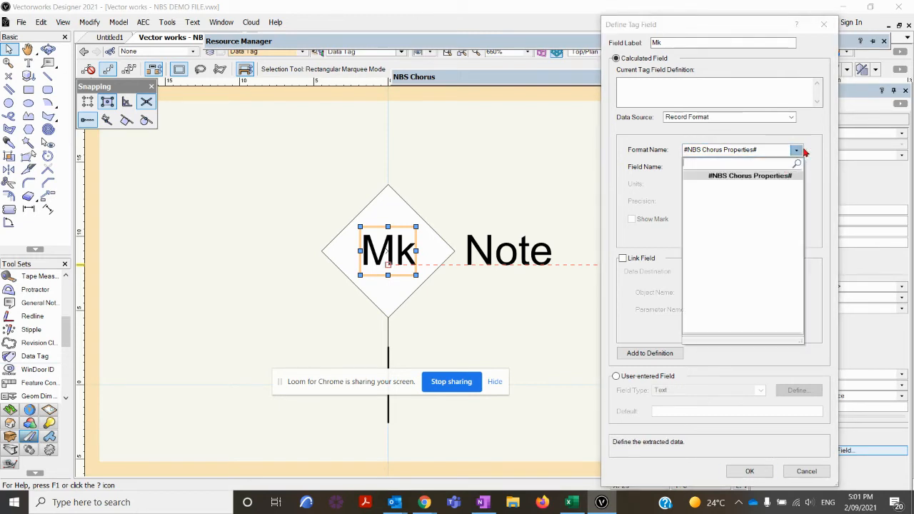
left_click(785, 175)
left_click(794, 167)
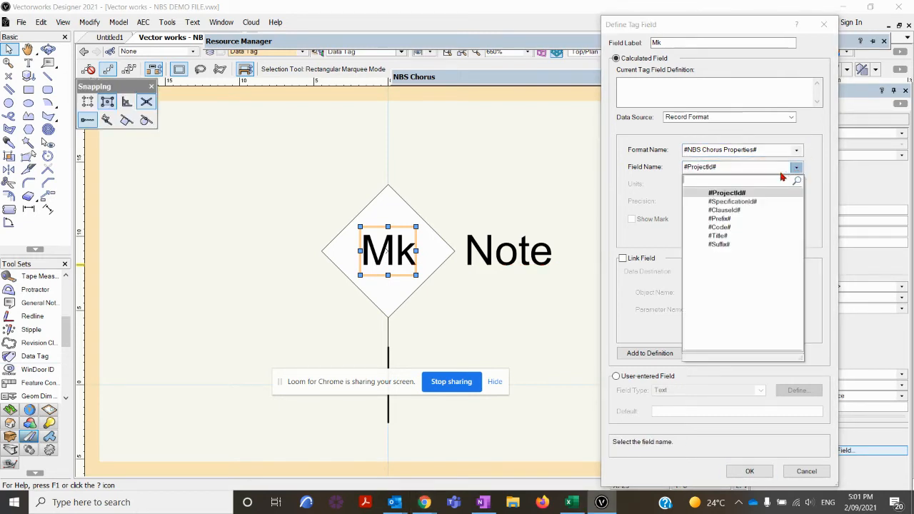
left_click(727, 227)
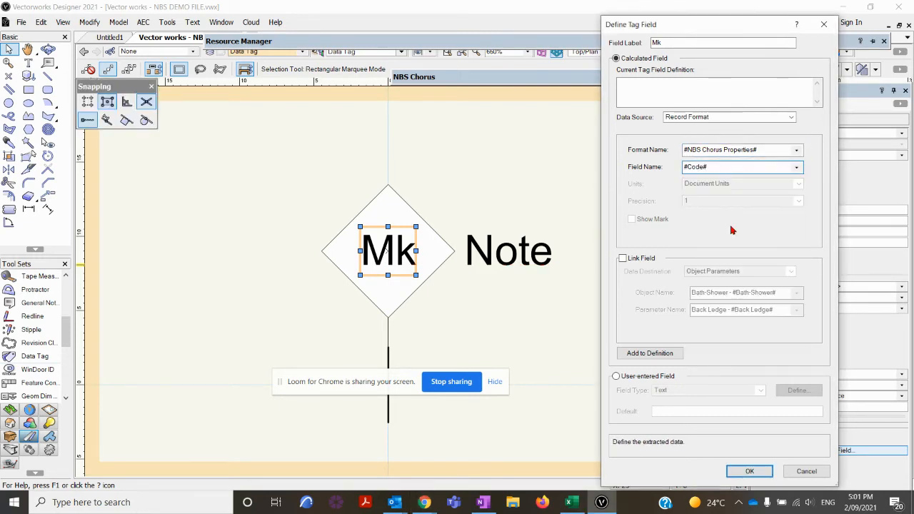
left_click(662, 354)
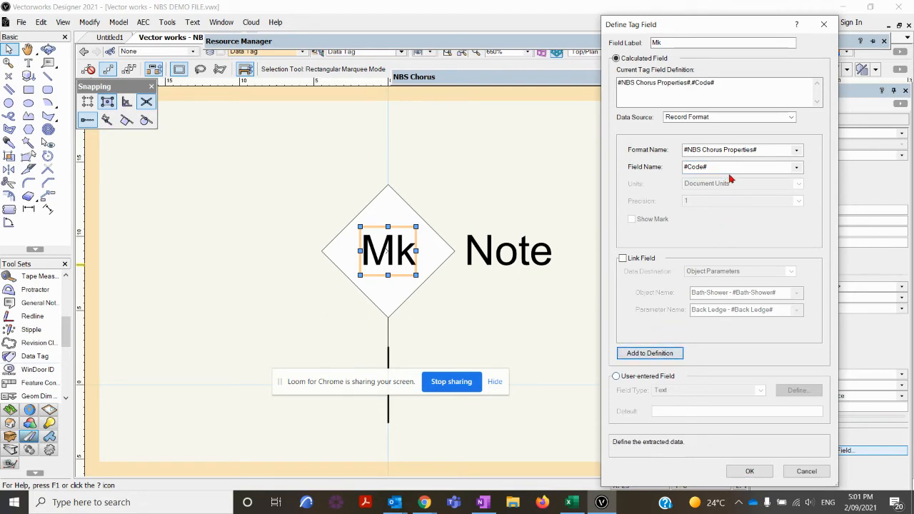
Step: Append the NBS Chorus Properties Title and Suffix fields to the Mk definition, separated by spaces, and accept the tag field
left_click(722, 85)
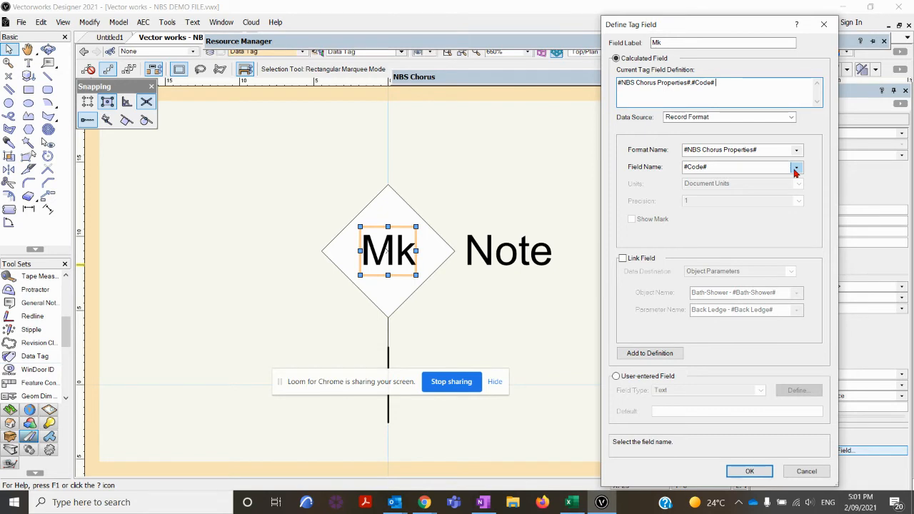
left_click(796, 168)
left_click(723, 236)
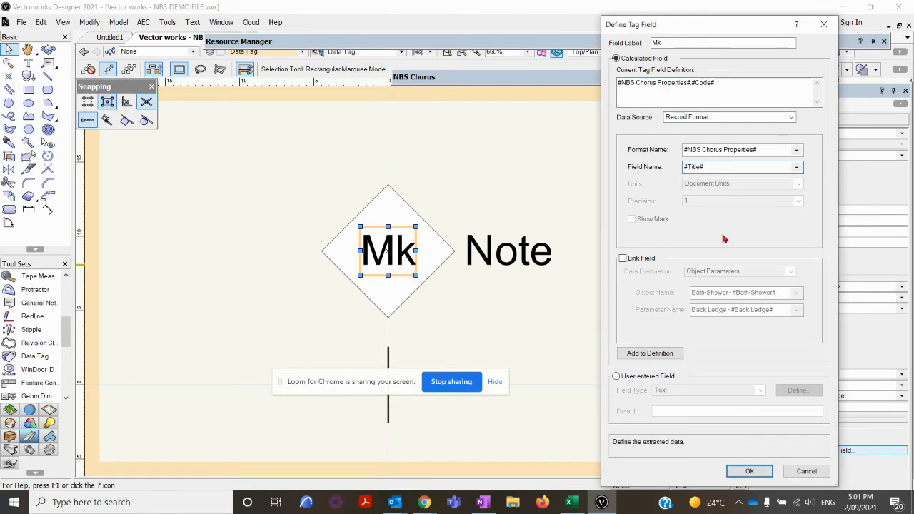
left_click(636, 352)
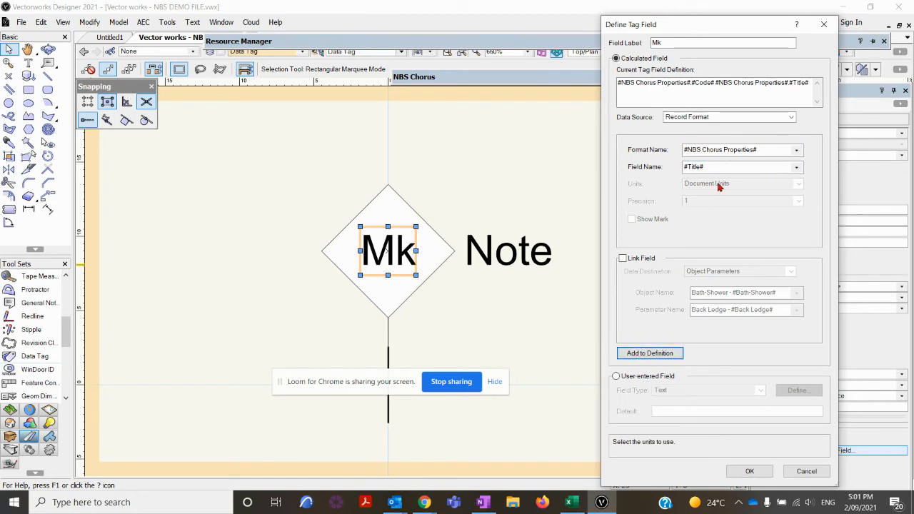
left_click(796, 167)
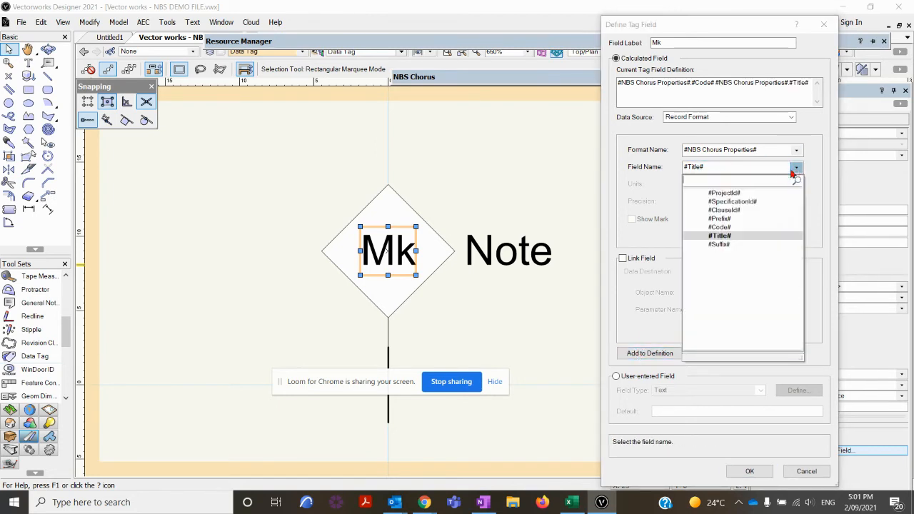
left_click(723, 246)
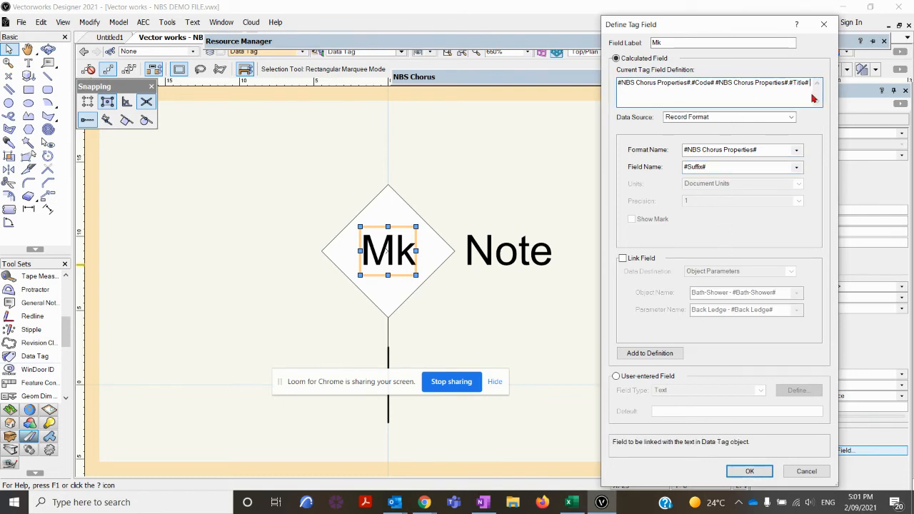
left_click(654, 353)
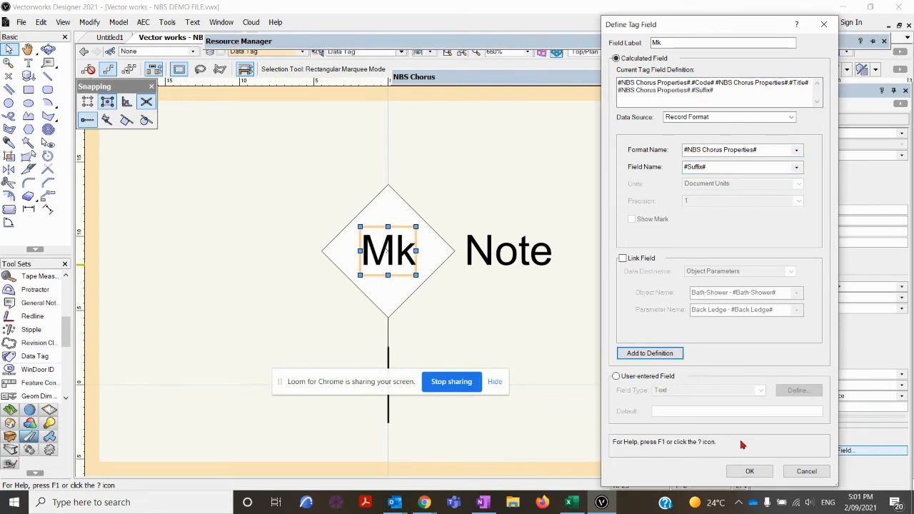
left_click(750, 472)
Step: Deselect the Mk text, collapse the Object Info palette, exit the tag layout and accept the data tag style
left_click(642, 128)
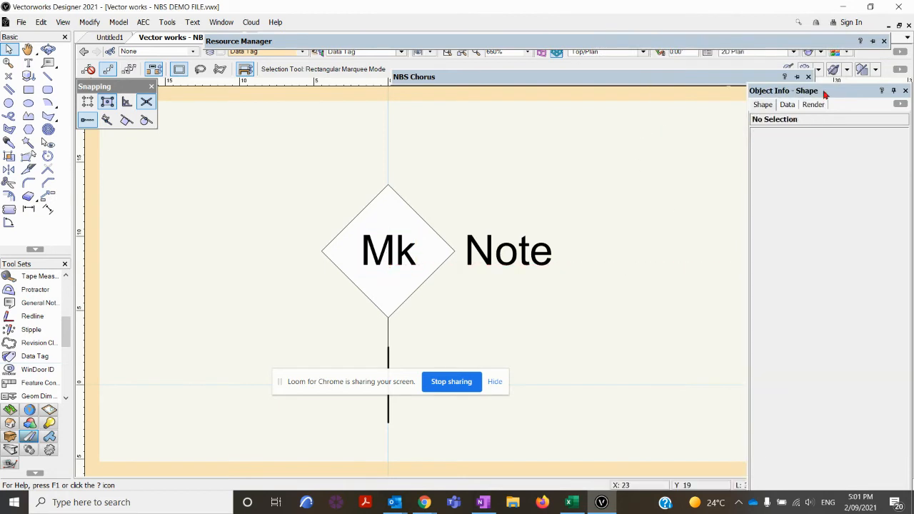
left_click(894, 91)
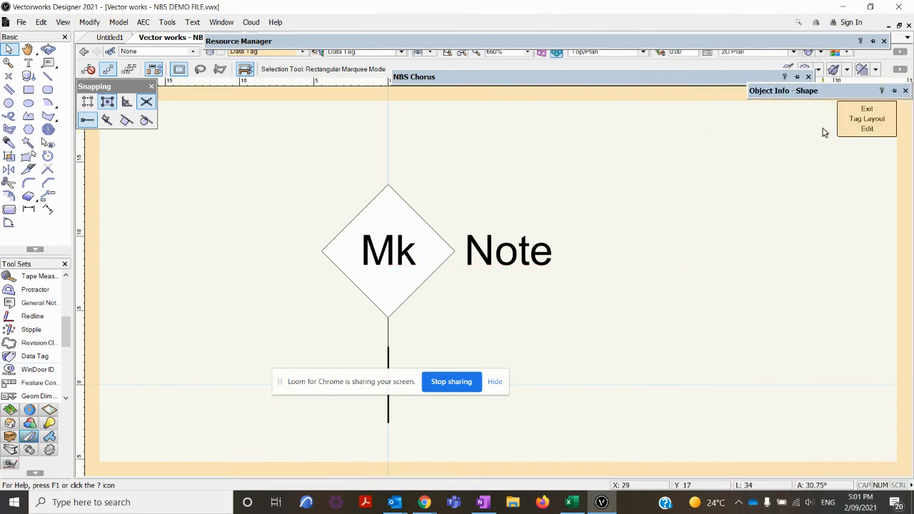
left_click(868, 120)
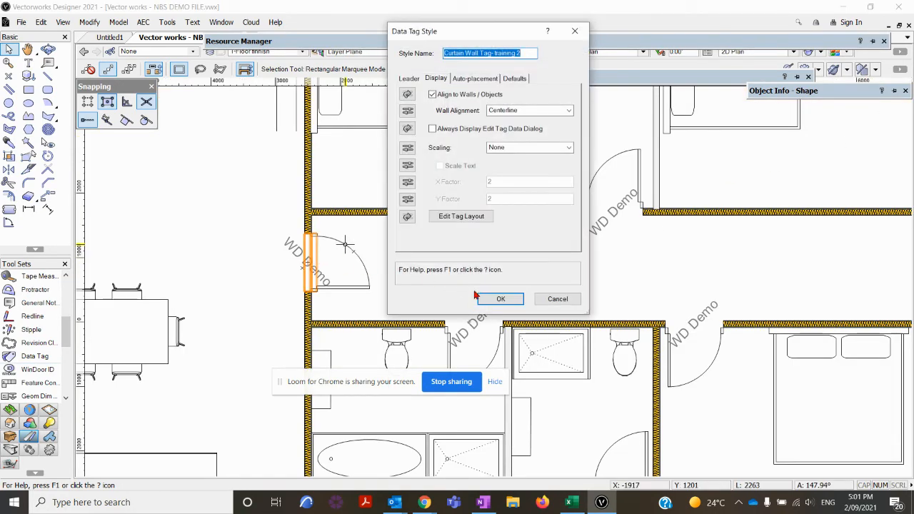
left_click(492, 299)
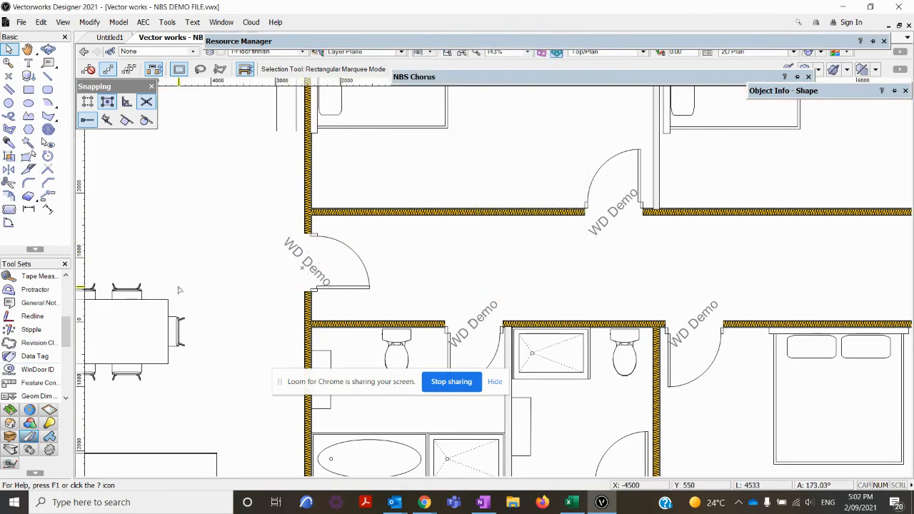
Step: Place a Curtain Wall Tag- training 2 data tag on the hinged door off the living area and reveal the NBS Chorus contents list
left_click(32, 356)
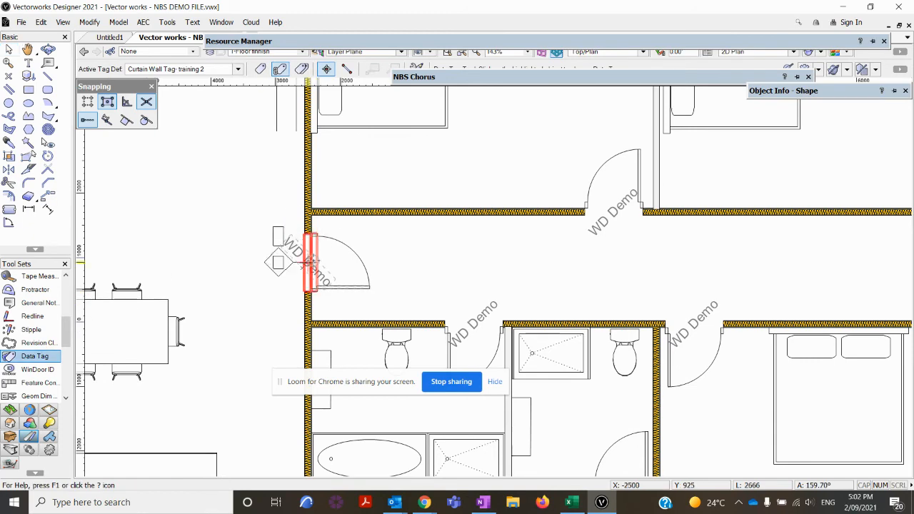
left_click(310, 263)
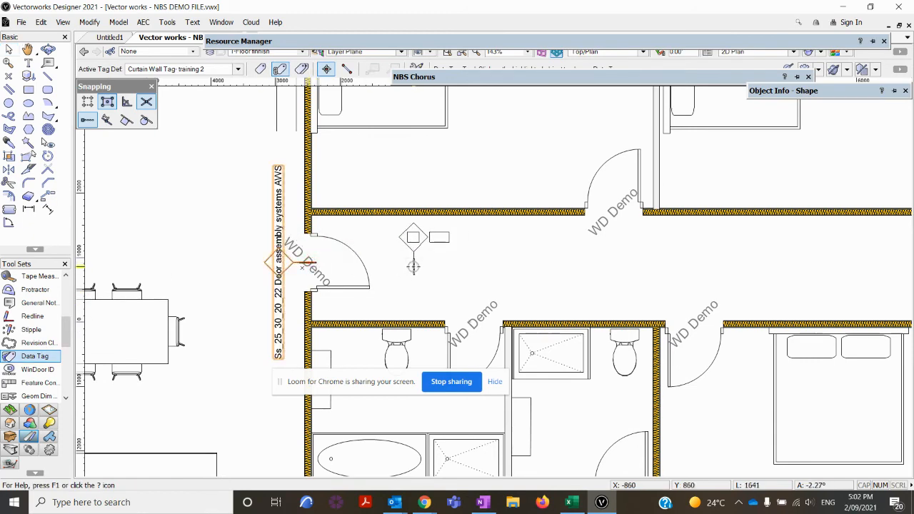
scroll(416, 258, "up", 2)
middle_click_drag(361, 195, 375, 224)
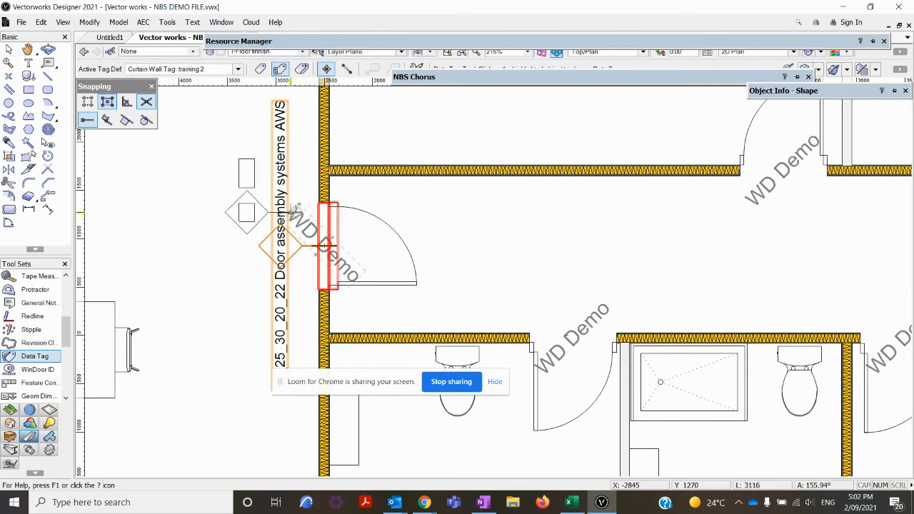
middle_click_drag(217, 185, 265, 282)
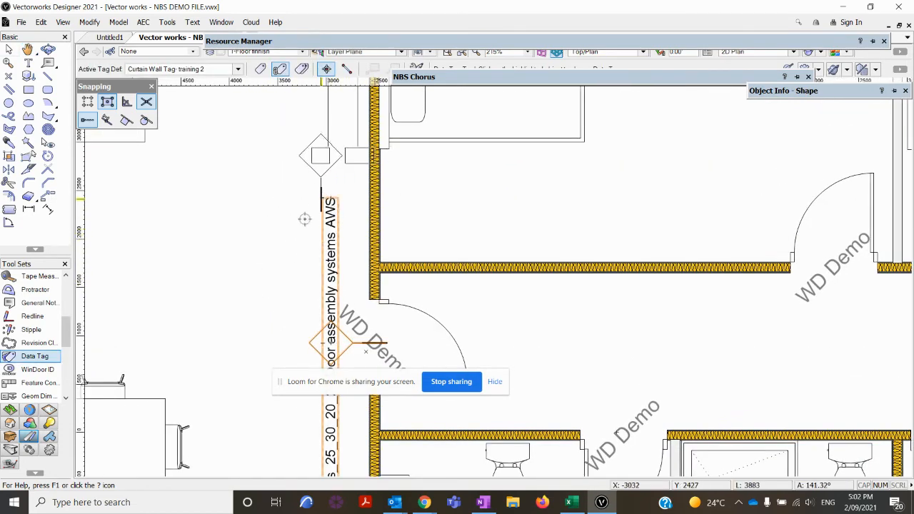
scroll(304, 219, "down", 2)
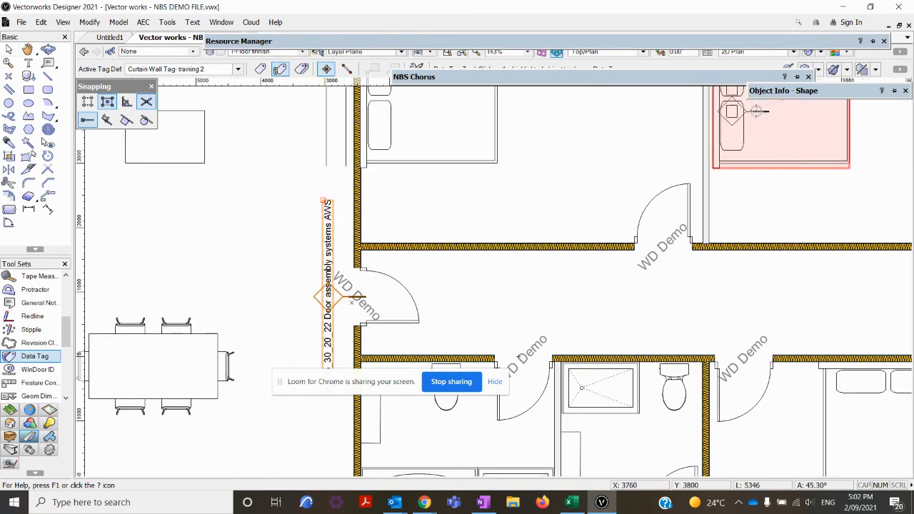
mouse_move(686, 79)
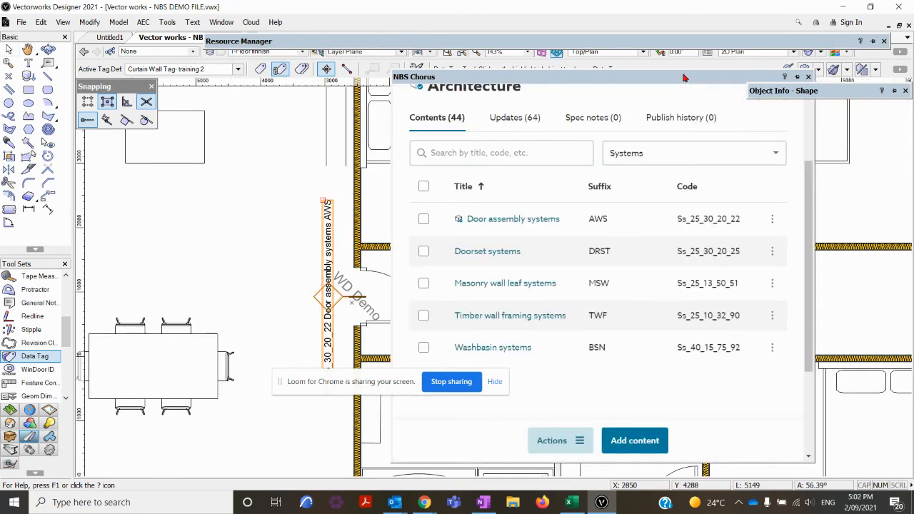